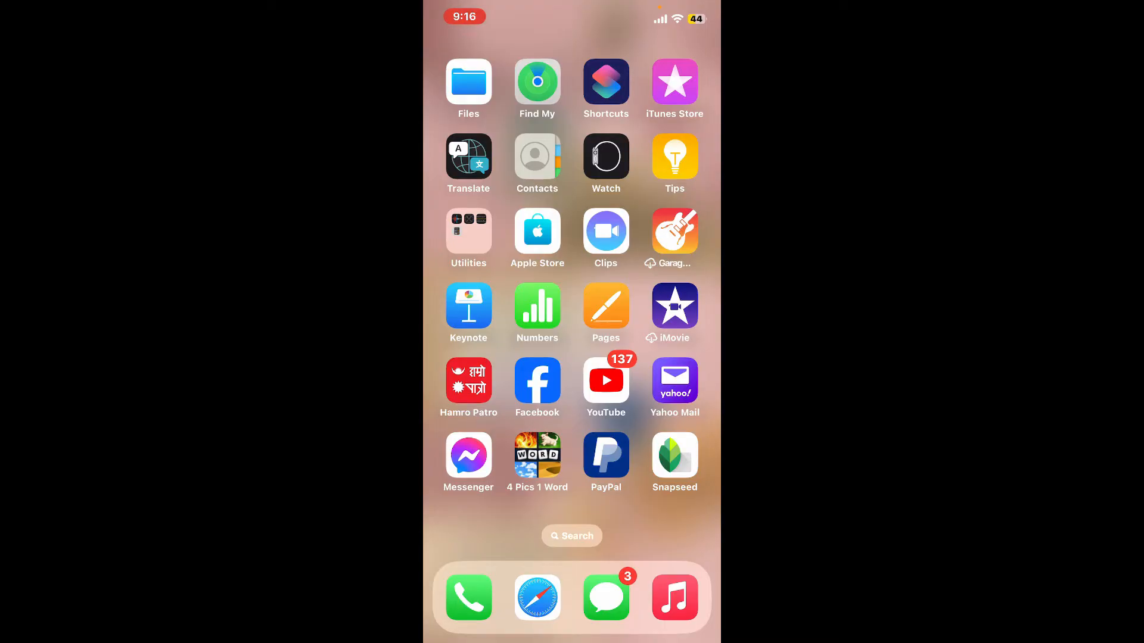
Launch Snapseed to open the mirror-selfie photo for editing.
{"action": "left_click", "coordinate": [674, 457]}
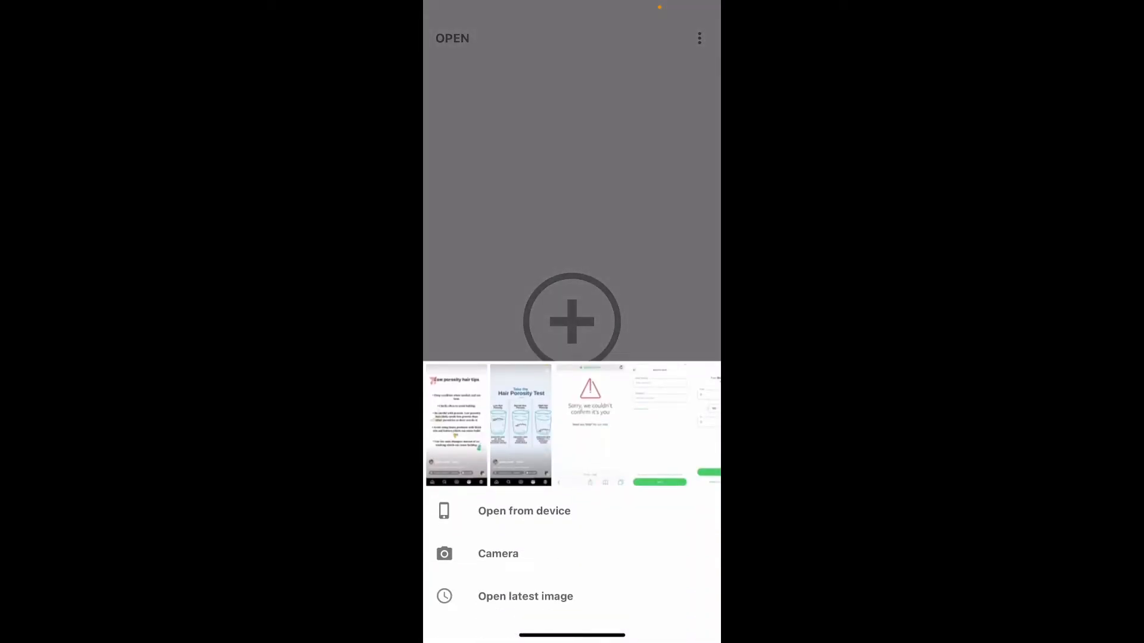
{"action": "scroll", "coordinate": [571, 426], "scroll_direction": "right", "scroll_amount": 5}
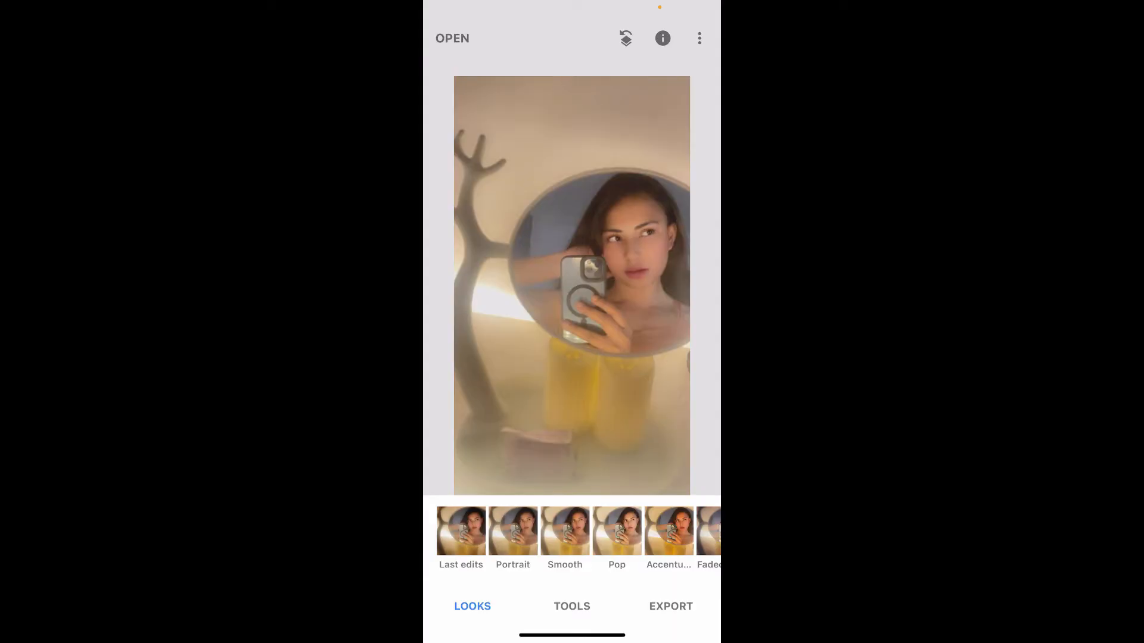
Add a Text overlay from Tools, drag the bubble below the mirror, and cancel the text editor unchanged.
{"action": "left_click", "coordinate": [572, 606]}
{"action": "scroll", "coordinate": [572, 403], "scroll_direction": "down", "scroll_amount": 3}
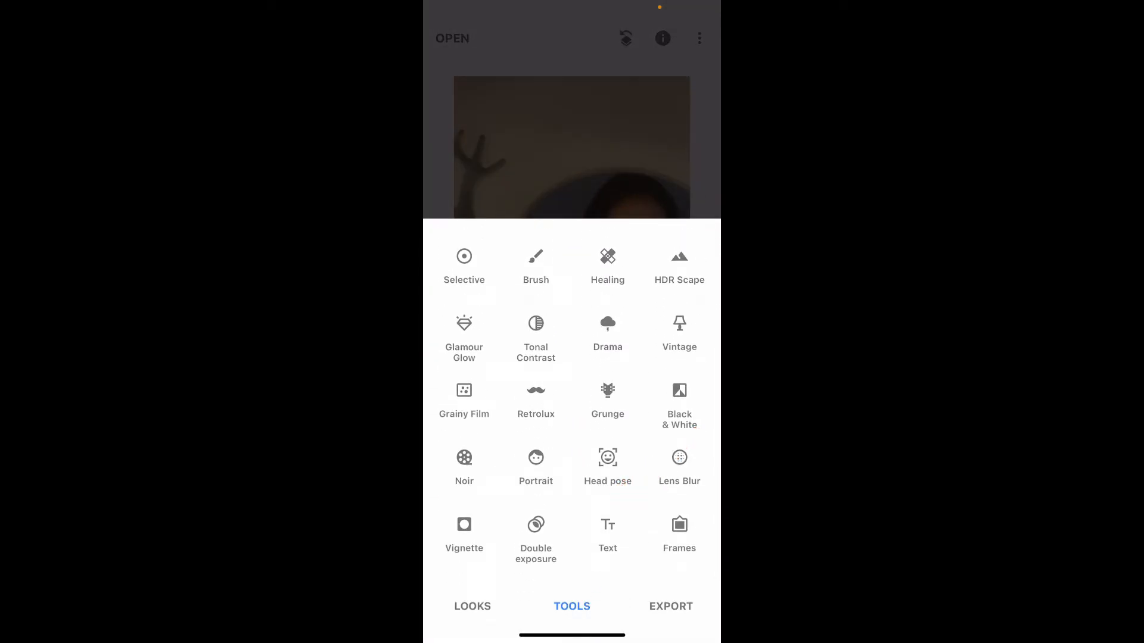
{"action": "left_click", "coordinate": [608, 534]}
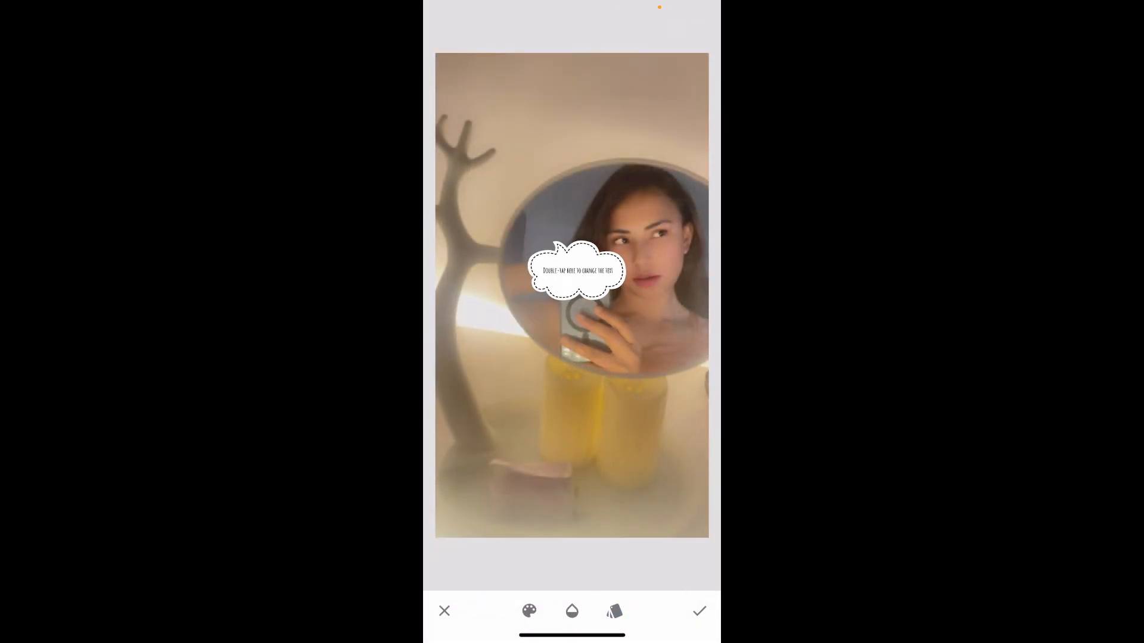
{"action": "mouse_move", "coordinate": [577, 270]}
{"action": "left_mouse_down"}
{"action": "mouse_move", "coordinate": [560, 109]}
{"action": "mouse_move", "coordinate": [571, 109]}
{"action": "mouse_move", "coordinate": [565, 429]}
{"action": "left_mouse_up"}
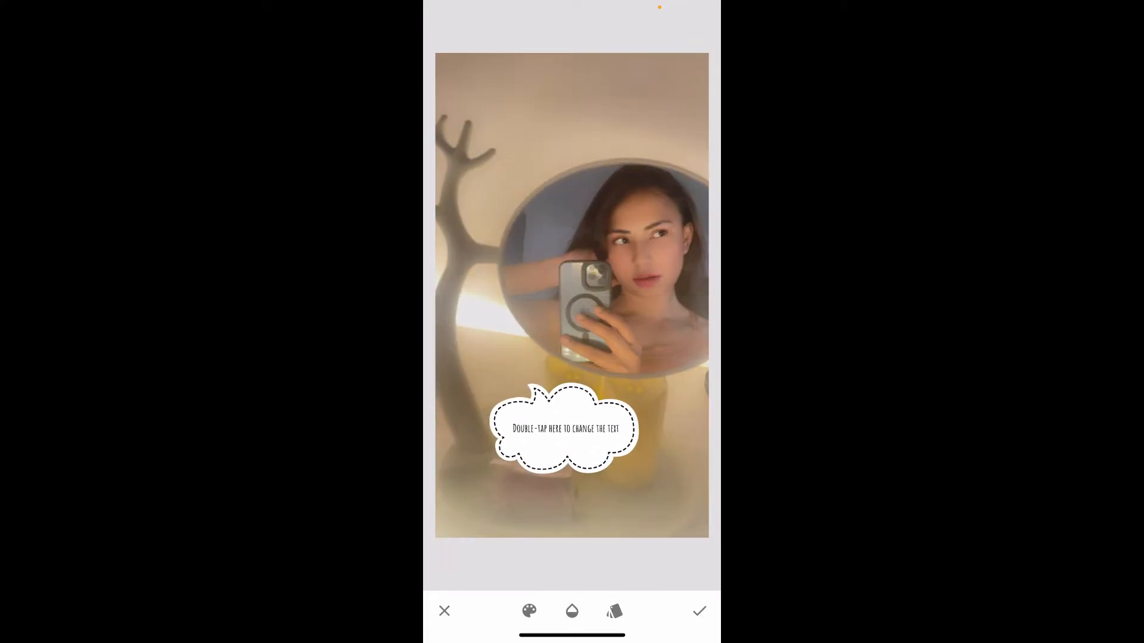
{"action": "double_click", "coordinate": [565, 429]}
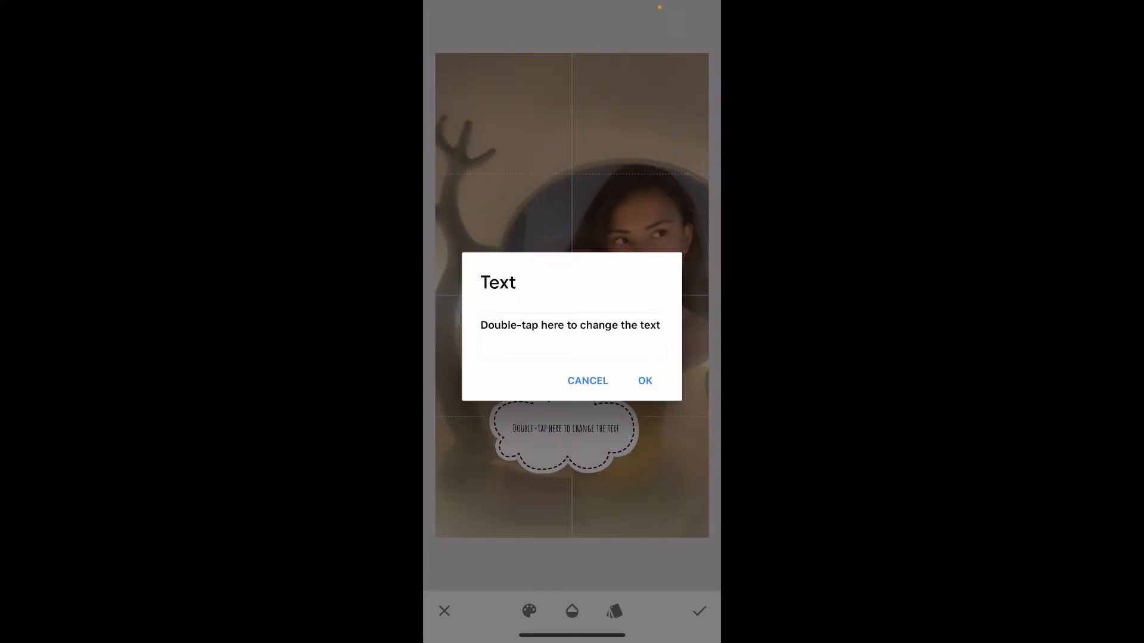
{"action": "left_click", "coordinate": [645, 382]}
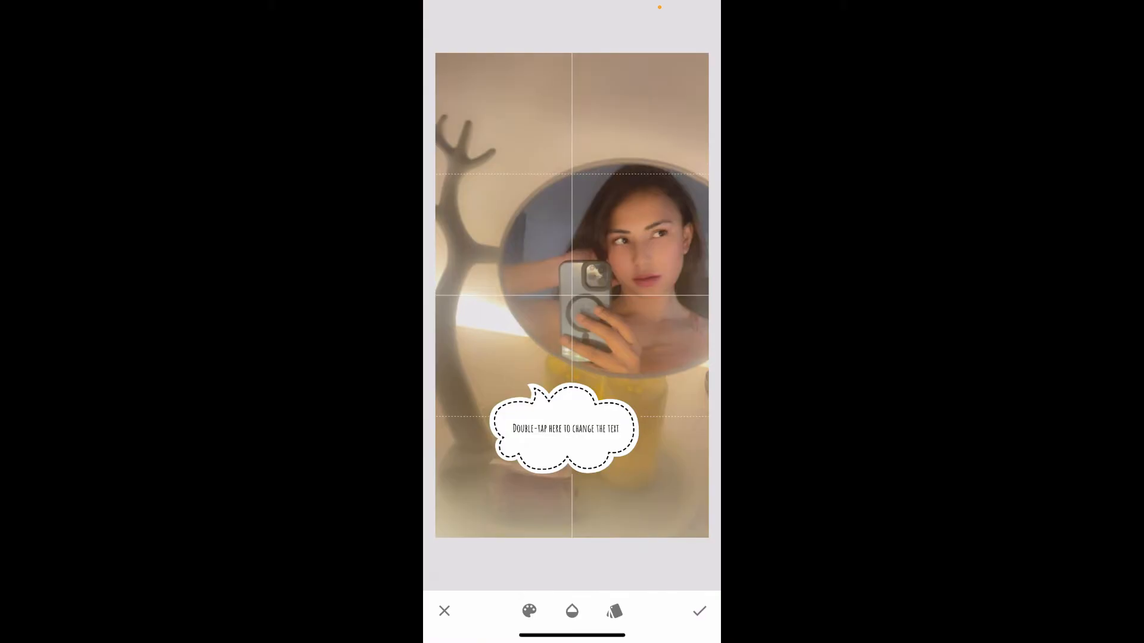
Browse the bubble, banner and badge text styles, then settle on the handwritten lettering style.
{"action": "left_click", "coordinate": [613, 611]}
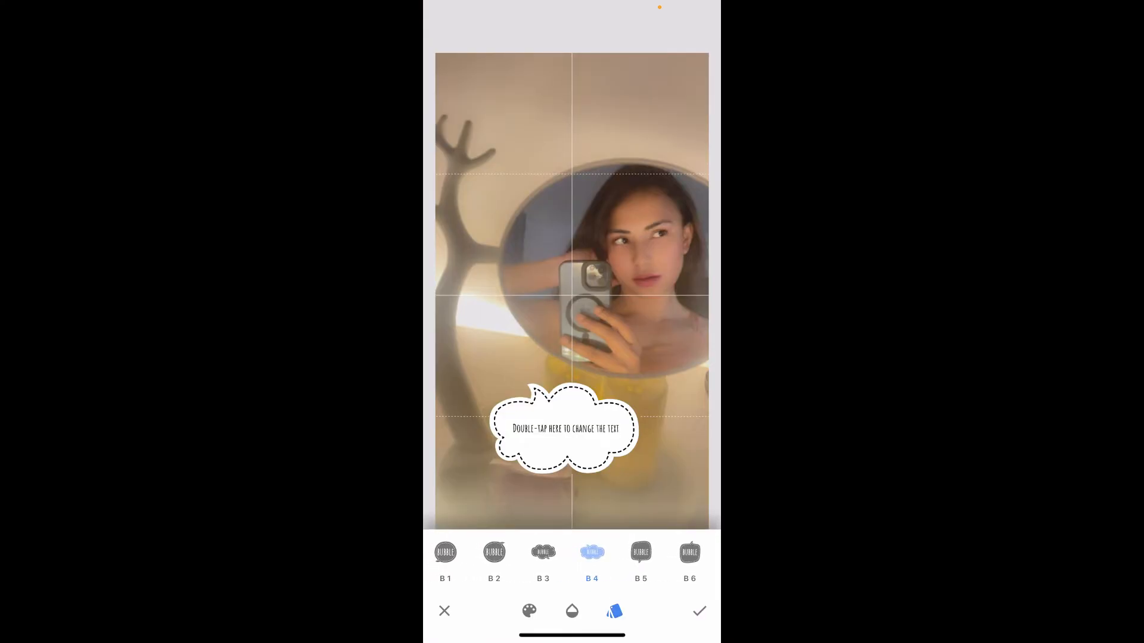
{"action": "left_click", "coordinate": [501, 552]}
{"action": "scroll", "coordinate": [571, 554], "scroll_direction": "left", "scroll_amount": 5}
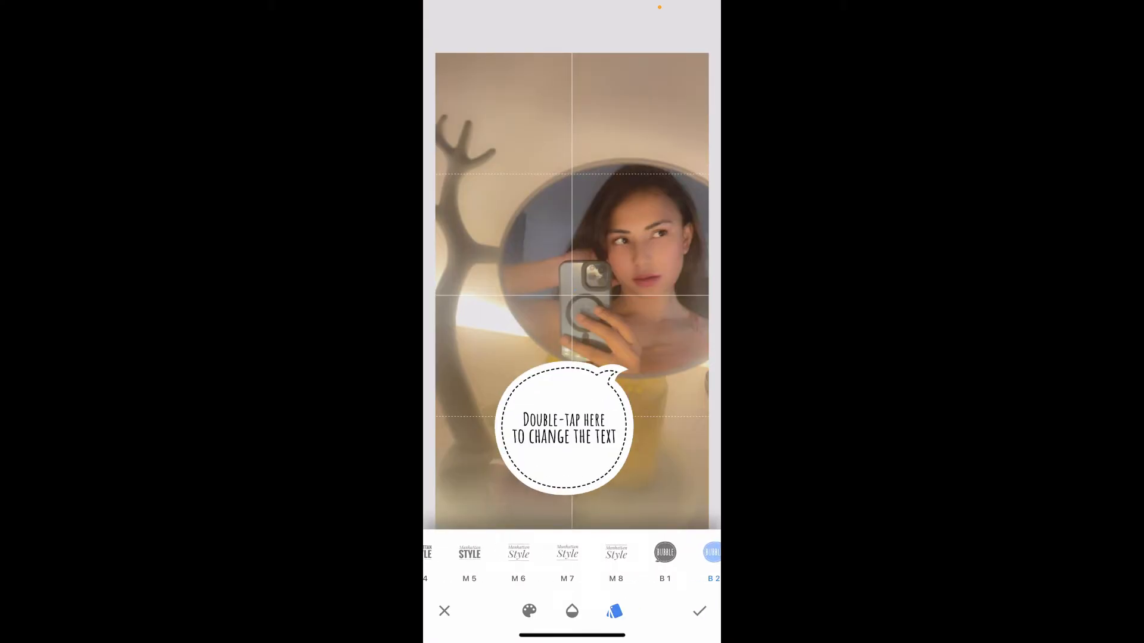
{"action": "left_click", "coordinate": [572, 552]}
{"action": "scroll", "coordinate": [571, 554], "scroll_direction": "left", "scroll_amount": 5}
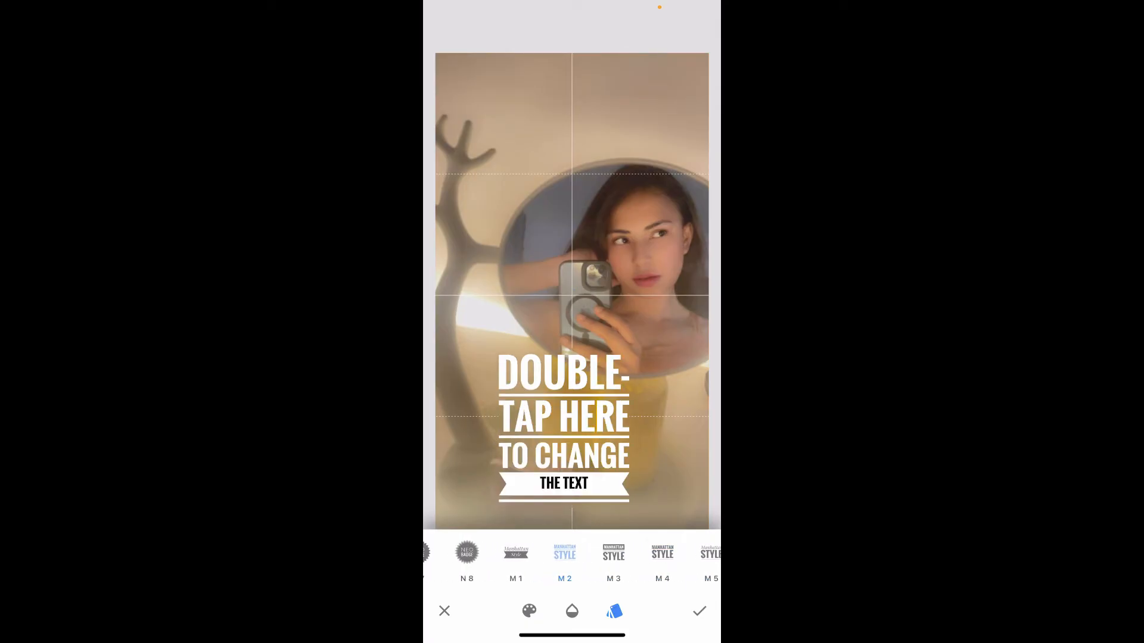
{"action": "left_click", "coordinate": [554, 552]}
{"action": "left_click", "coordinate": [603, 552]}
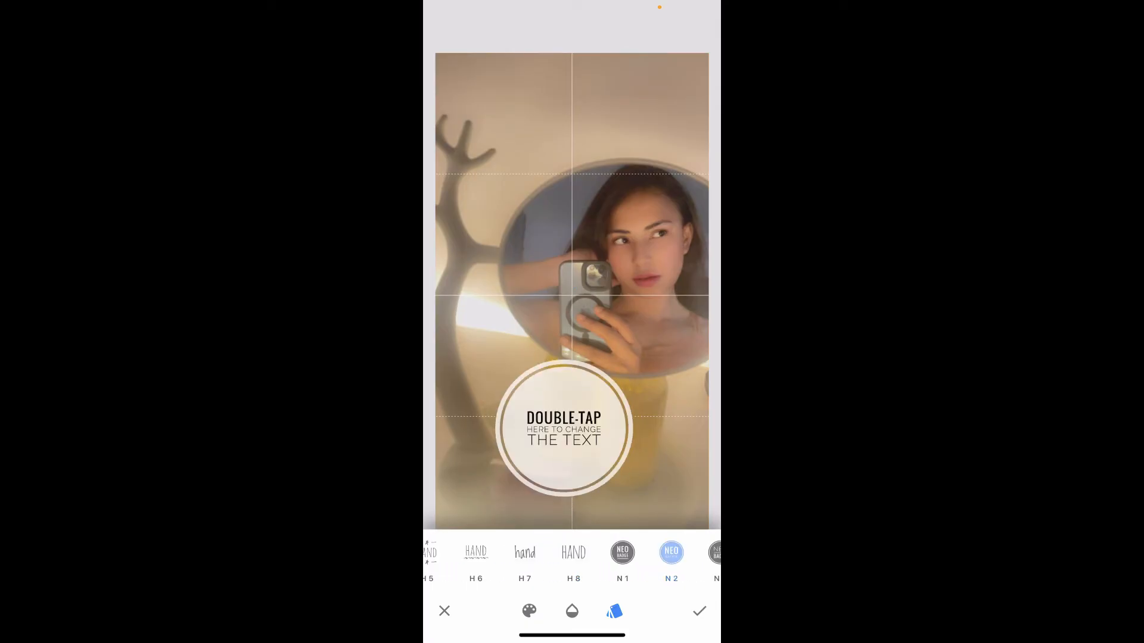
{"action": "scroll", "coordinate": [572, 554], "scroll_direction": "right", "scroll_amount": 5}
{"action": "left_click", "coordinate": [572, 552]}
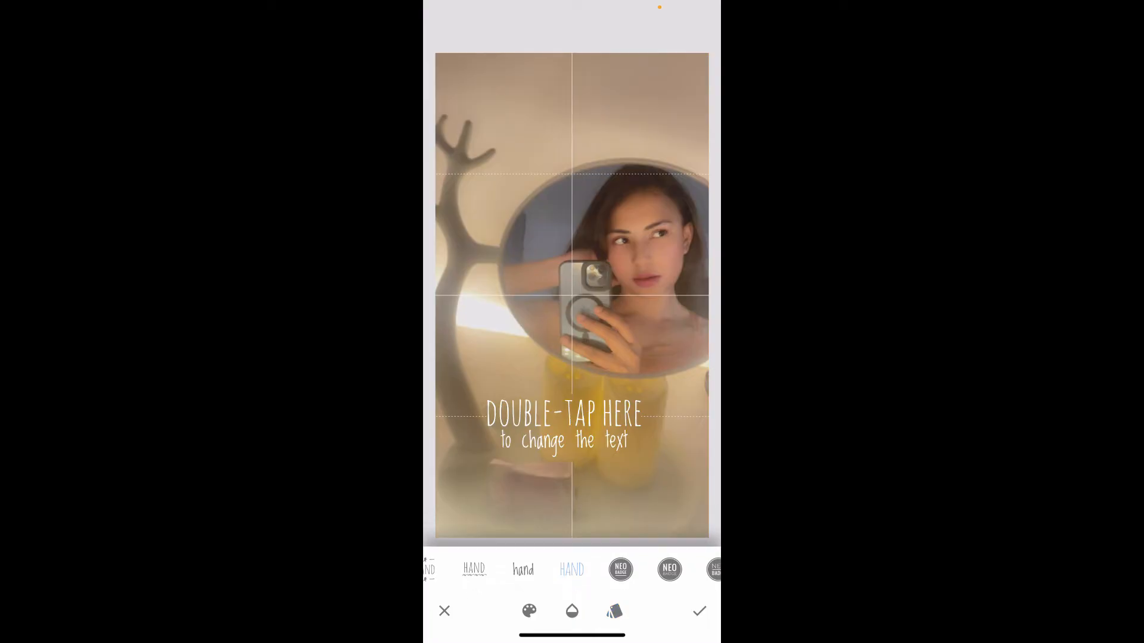
Select and delete the placeholder caption text so VIBING can be entered.
{"action": "double_click", "coordinate": [564, 425]}
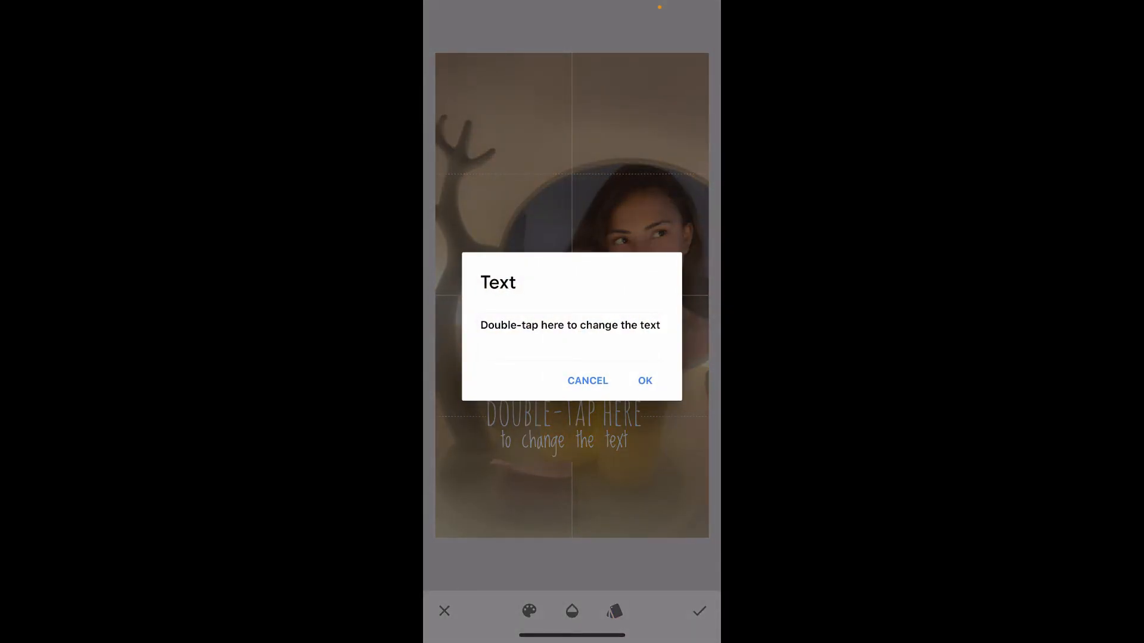
{"action": "left_click", "coordinate": [570, 324]}
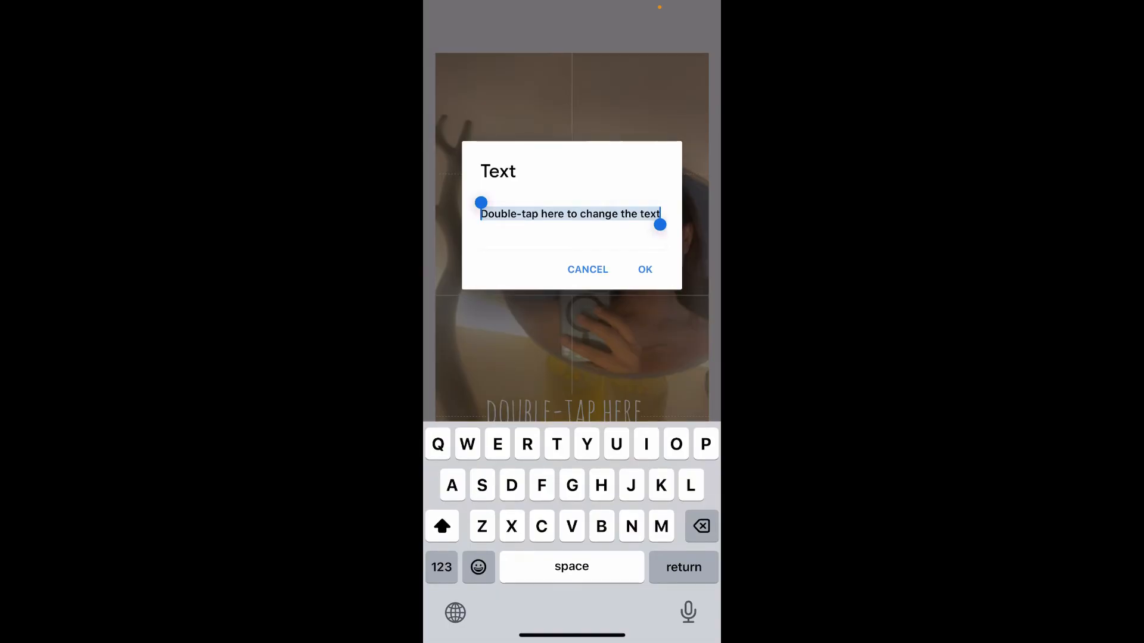
{"action": "key", "text": "BackSpace"}
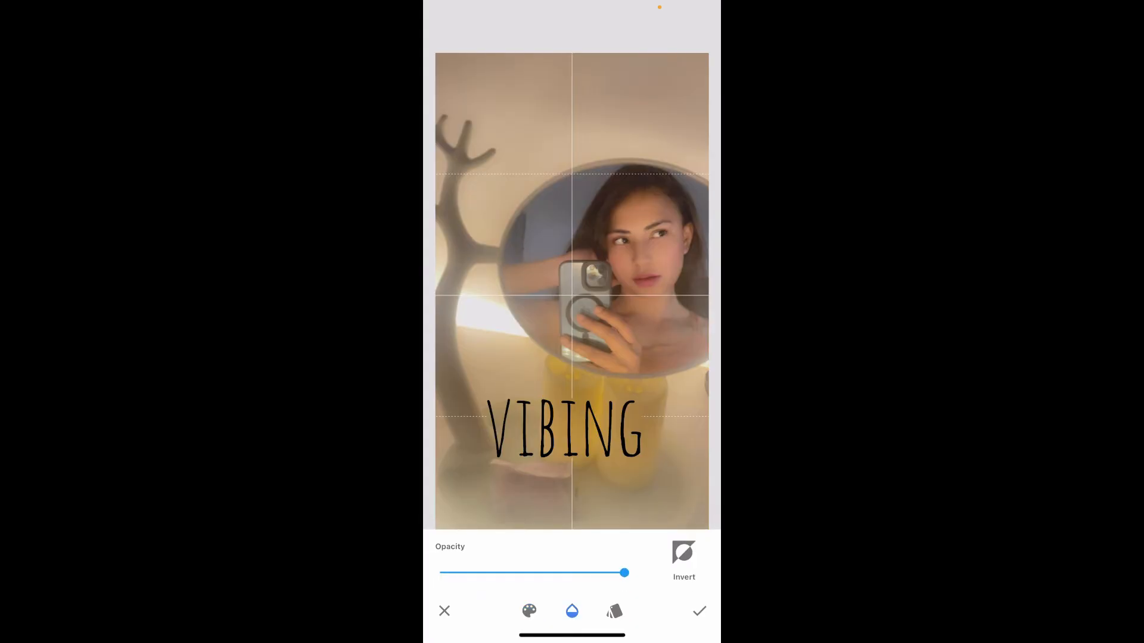
Lower the VIBING text's Opacity slider to a semi-transparent level and apply the text to the photo.
{"action": "mouse_move", "coordinate": [624, 573]}
{"action": "left_mouse_down"}
{"action": "mouse_move", "coordinate": [479, 573]}
{"action": "mouse_move", "coordinate": [524, 573]}
{"action": "left_mouse_up"}
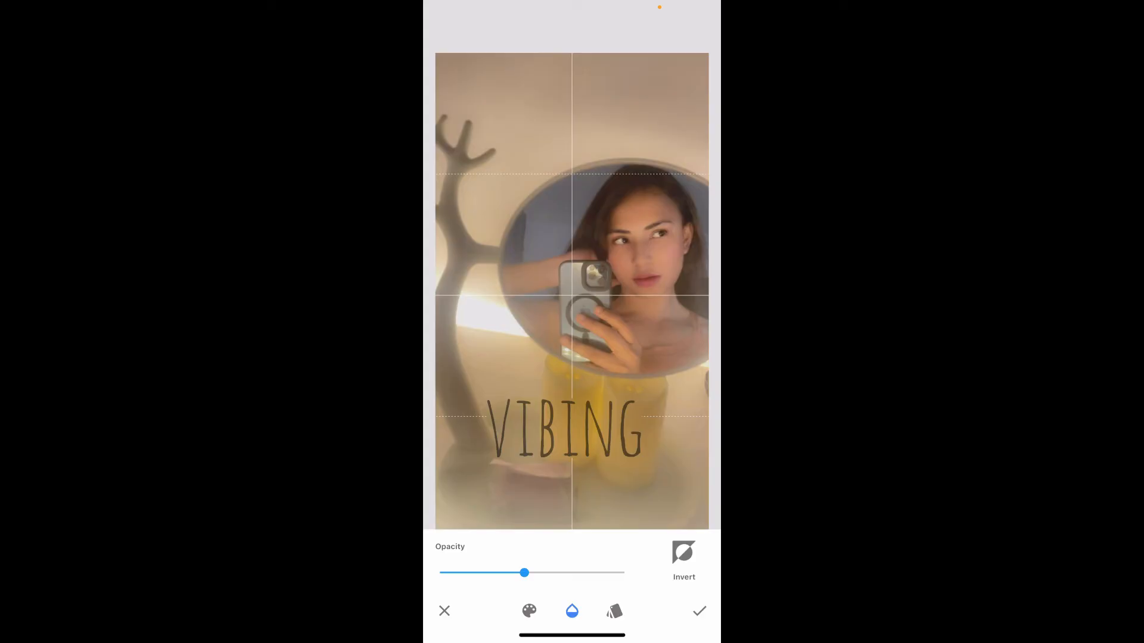
{"action": "mouse_move", "coordinate": [523, 573]}
{"action": "left_mouse_down"}
{"action": "mouse_move", "coordinate": [601, 573]}
{"action": "mouse_move", "coordinate": [531, 573]}
{"action": "mouse_move", "coordinate": [552, 573]}
{"action": "left_mouse_up"}
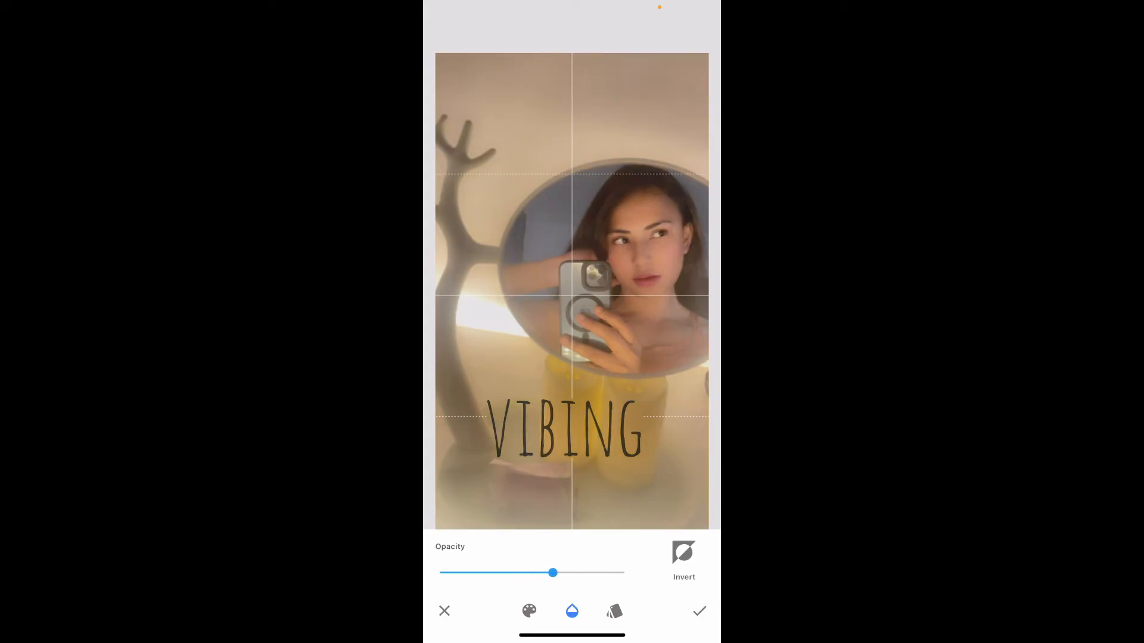
{"action": "left_click", "coordinate": [699, 611]}
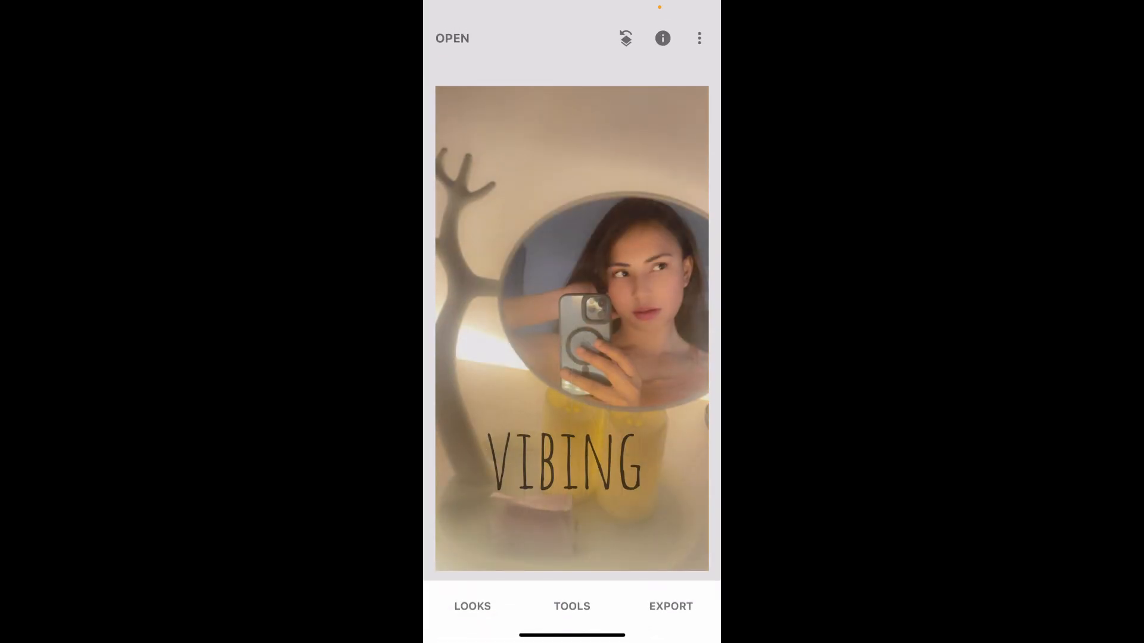